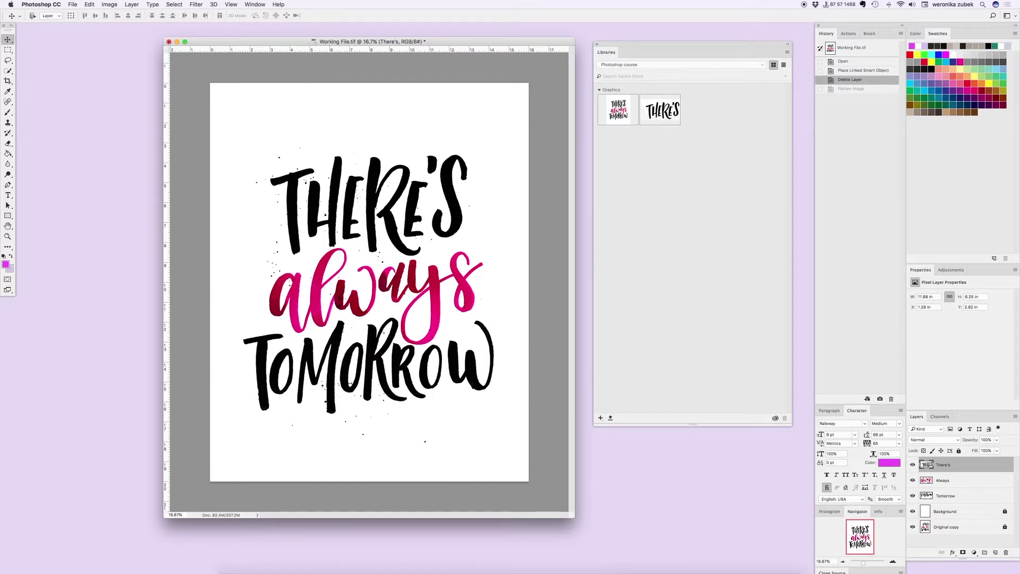
Step: Open TwoEasels mockup template-1.jpg from the mockups folder of Lesson Files in Photoshop and put the file browser away
{"action": "left_click", "coordinate": [784, 560]}
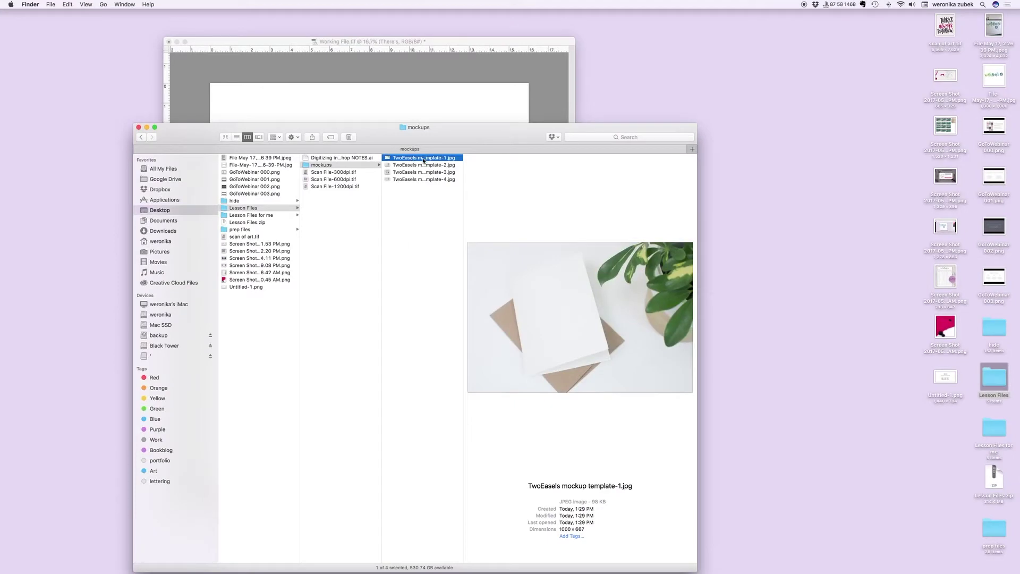
{"action": "left_click", "coordinate": [423, 158]}
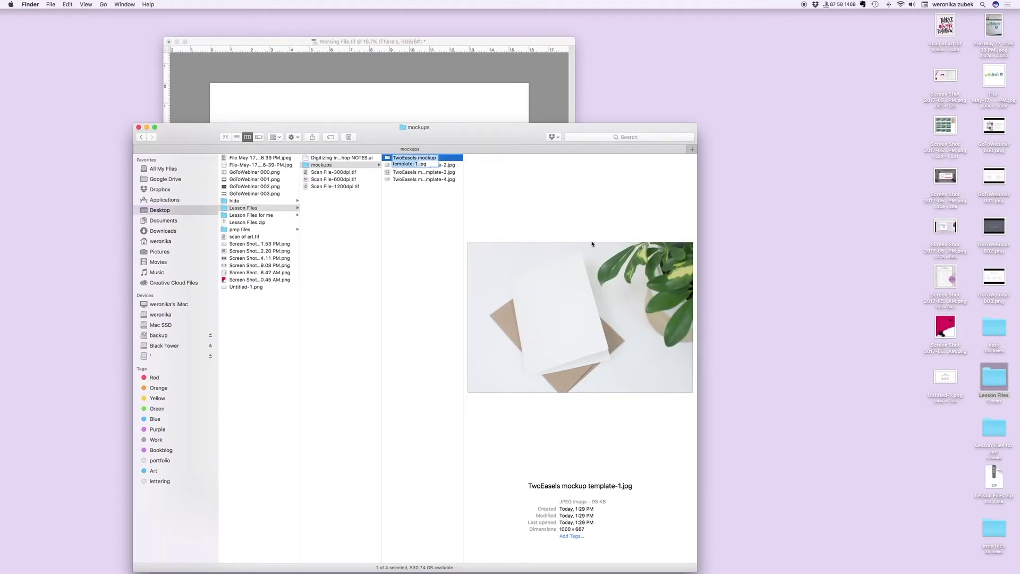
{"action": "left_click", "coordinate": [417, 155]}
{"action": "left_click", "coordinate": [310, 494]}
{"action": "left_click_drag", "start_coordinate": [422, 158], "coordinate": [265, 564]}
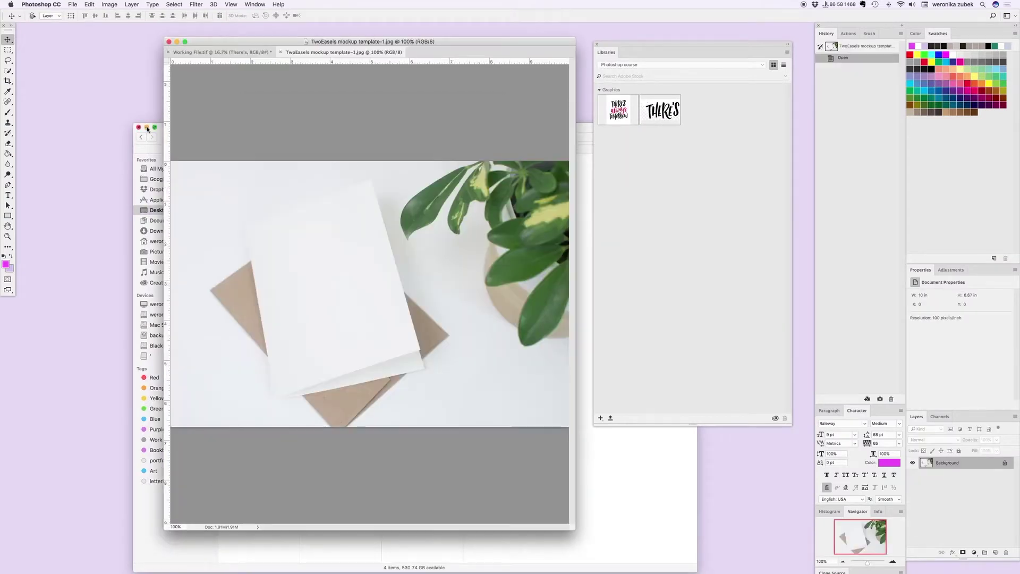
{"action": "left_click", "coordinate": [148, 128]}
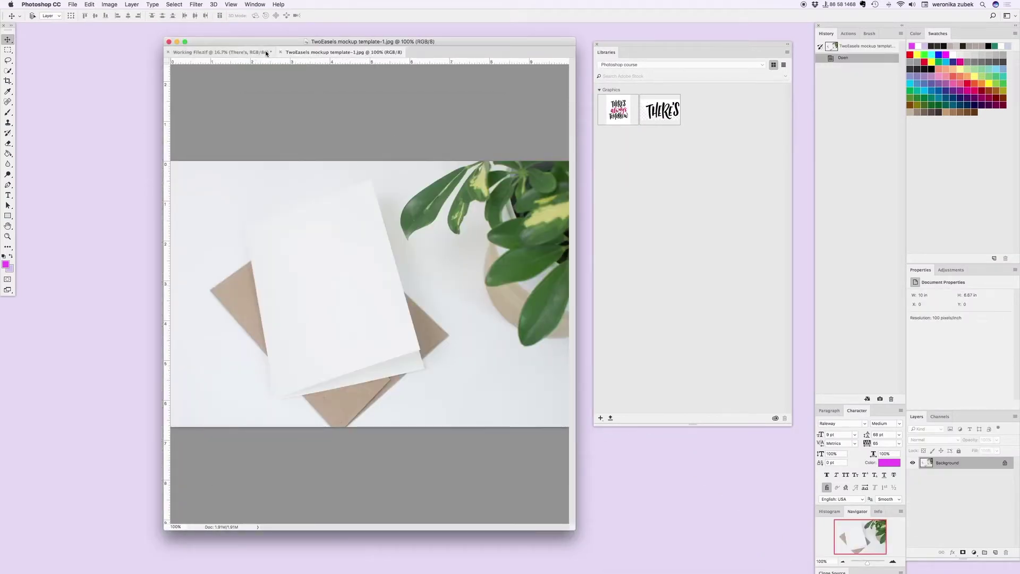
Step: Save Working File.tif with its lettering layers and return to the mockup photo document
{"action": "left_click", "coordinate": [243, 51]}
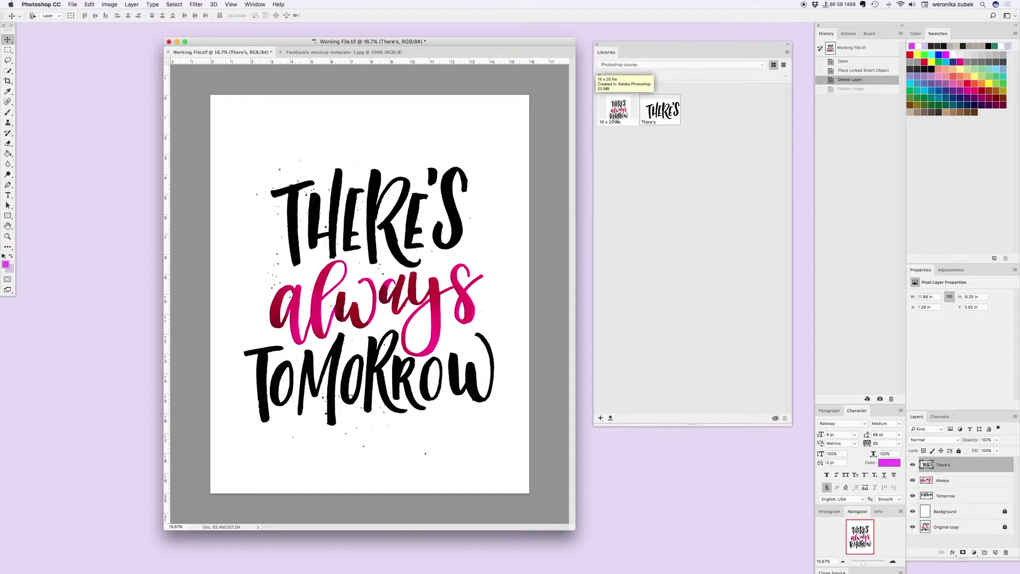
{"action": "left_click", "coordinate": [343, 52]}
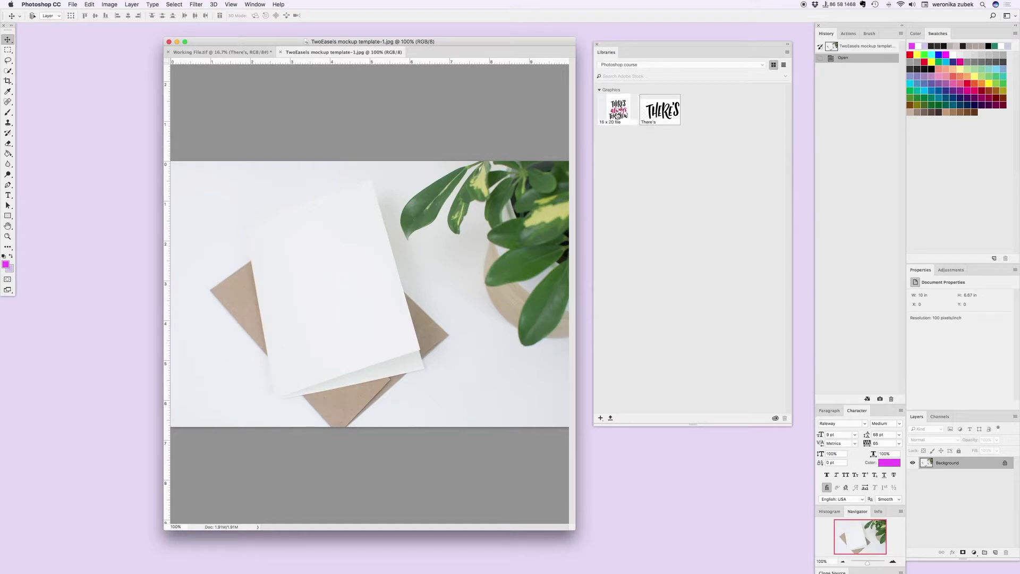
{"action": "left_click", "coordinate": [240, 52]}
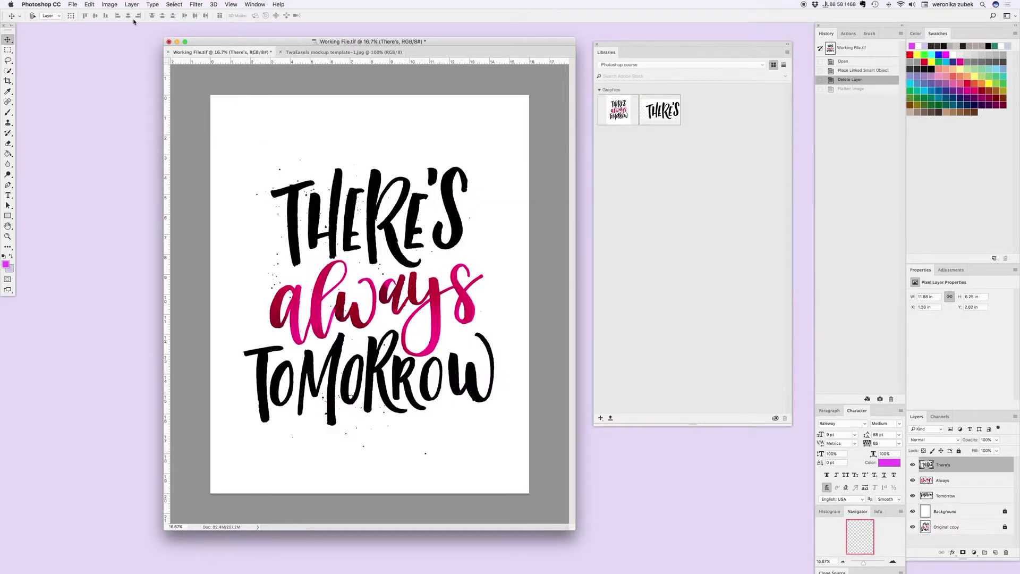
{"action": "left_click", "coordinate": [63, 4]}
{"action": "mouse_move", "coordinate": [72, 4]}
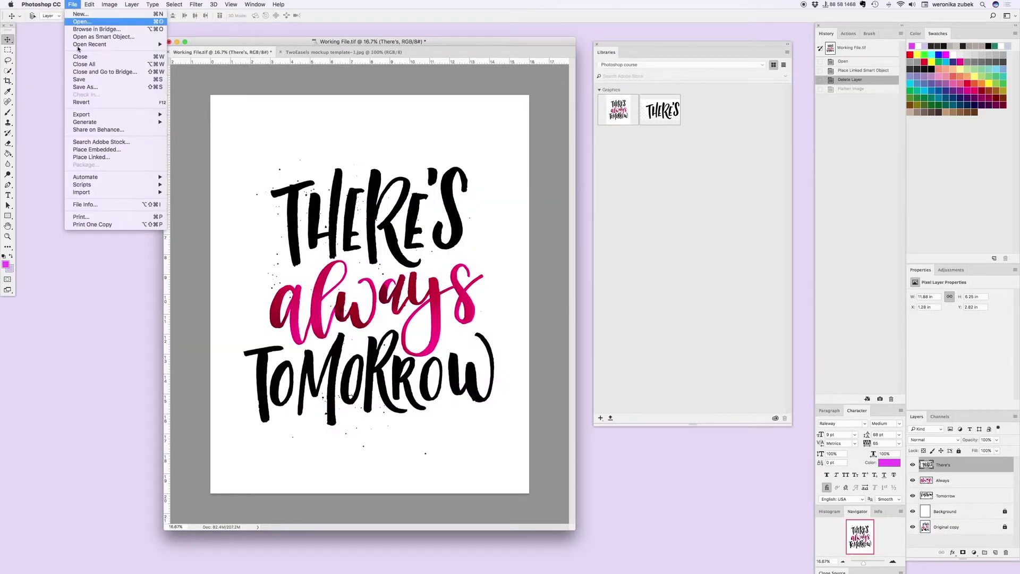
{"action": "left_click", "coordinate": [78, 80]}
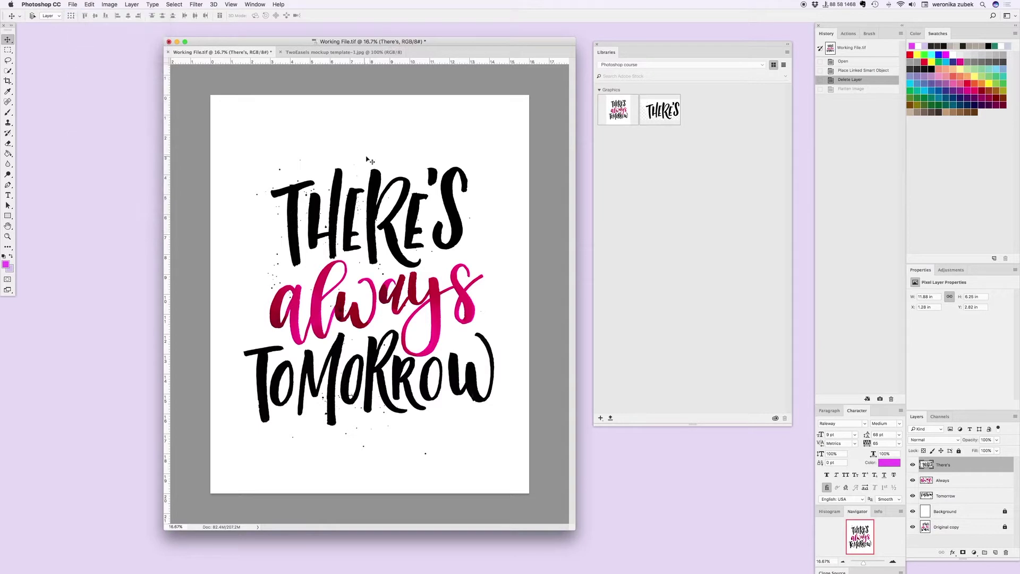
{"action": "left_click", "coordinate": [349, 53]}
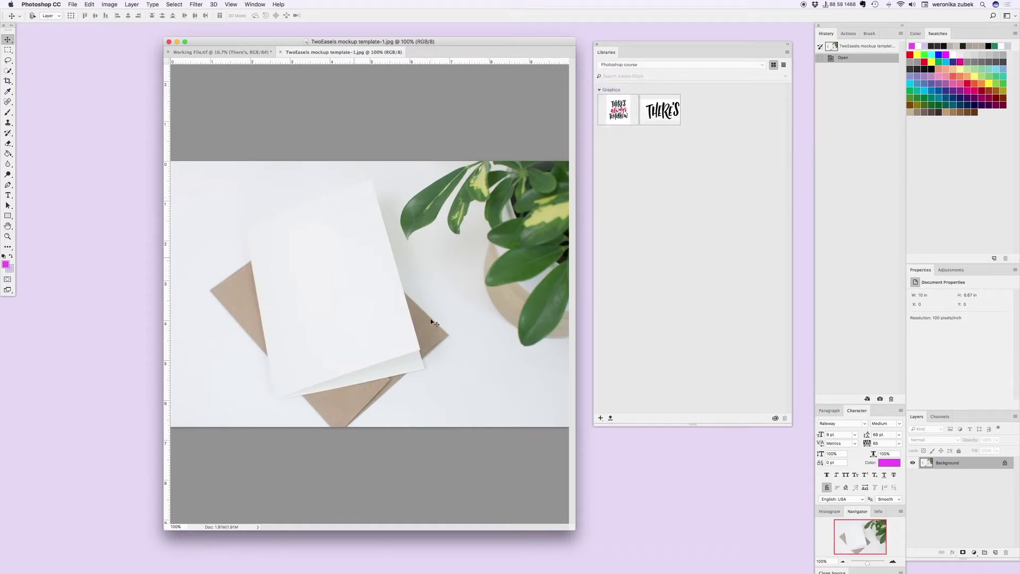
Step: Apply a Levels adjustment to the mockup photo with input black at 25, midtones at 1.00 and white at 245
{"action": "left_click_drag", "start_coordinate": [572, 525], "coordinate": [619, 522]}
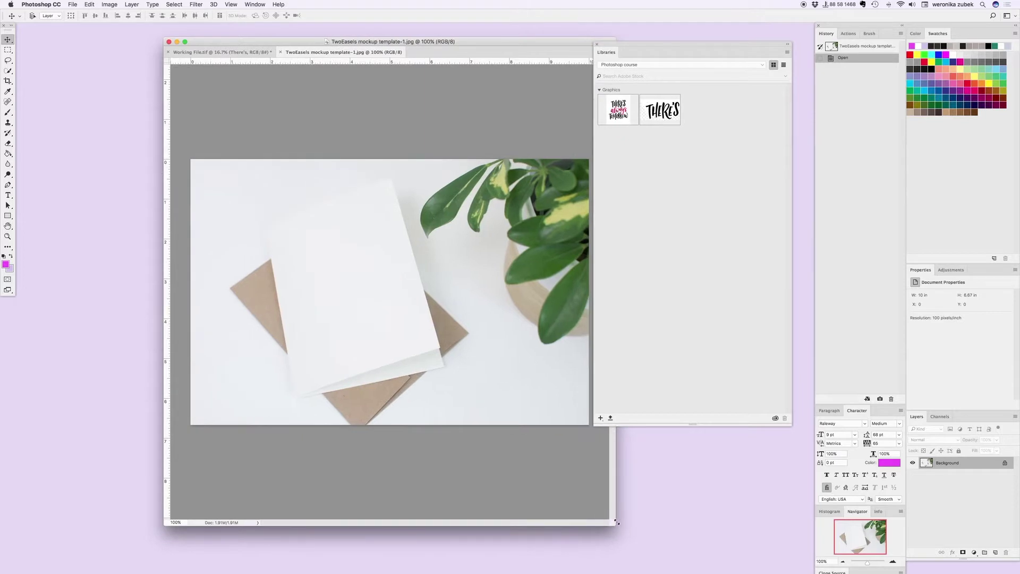
{"action": "left_click_drag", "start_coordinate": [437, 39], "coordinate": [378, 39]}
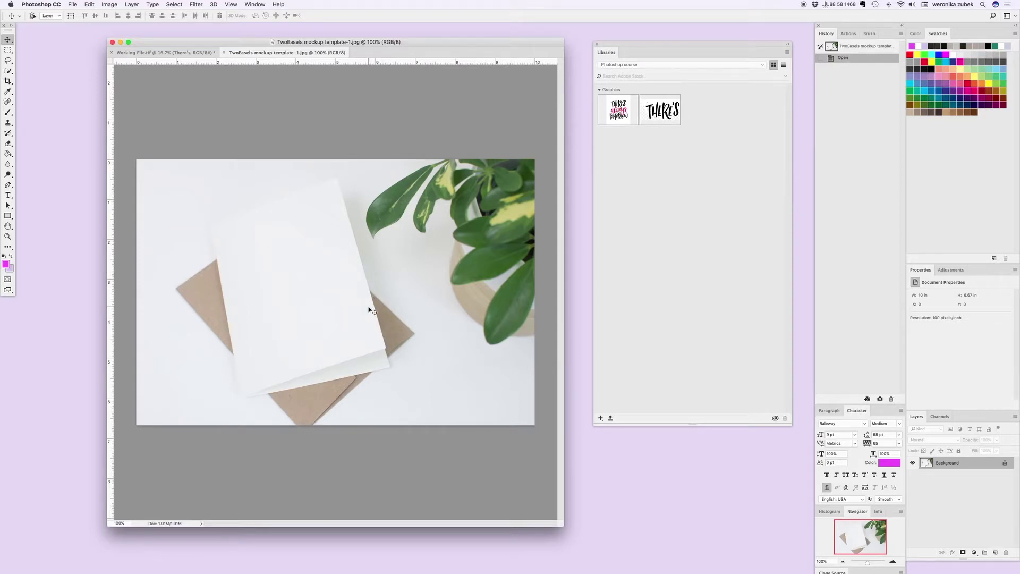
{"action": "left_click", "coordinate": [108, 5]}
{"action": "mouse_move", "coordinate": [112, 27]}
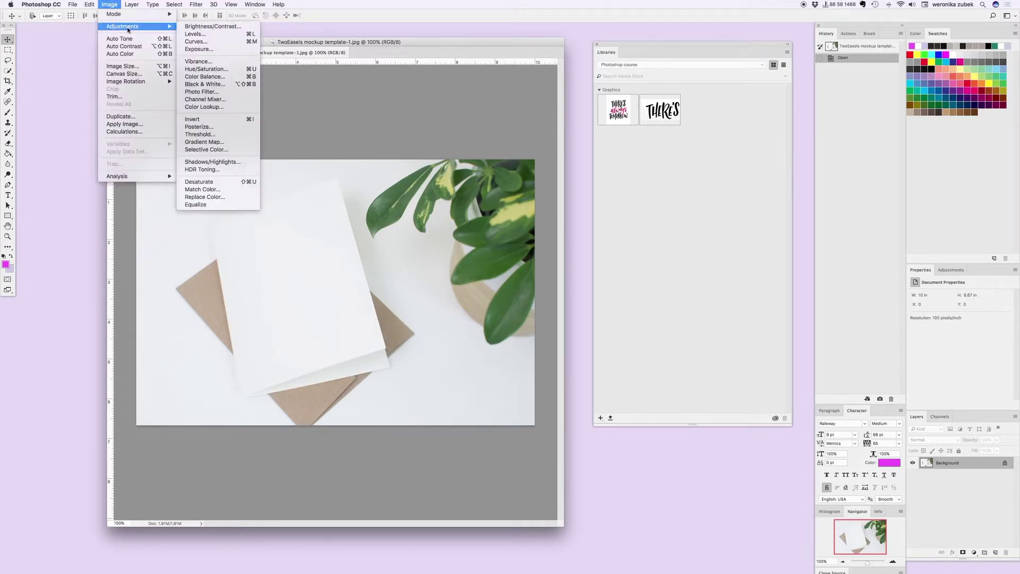
{"action": "left_click", "coordinate": [223, 35]}
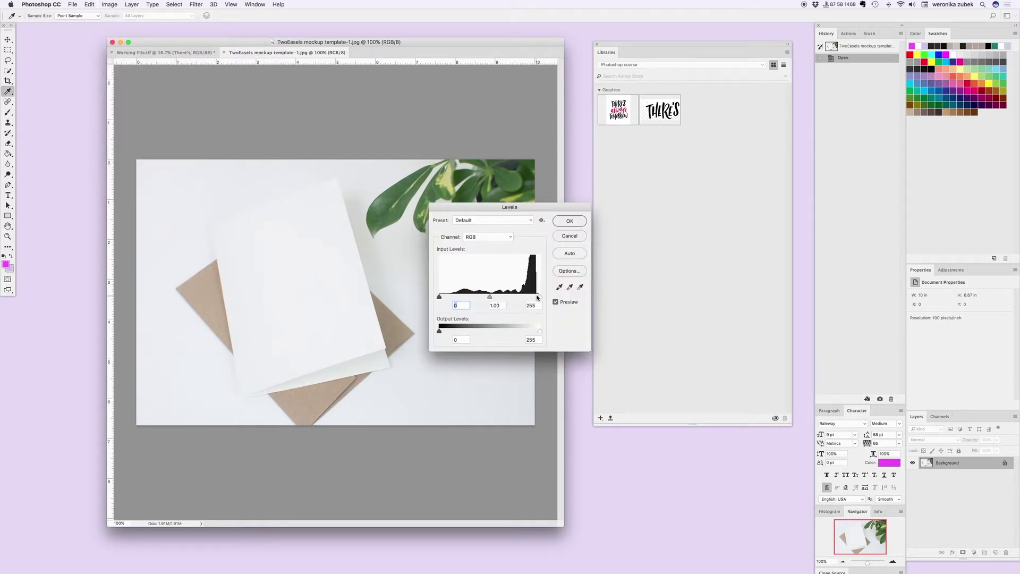
{"action": "left_click_drag", "start_coordinate": [528, 207], "coordinate": [634, 159]}
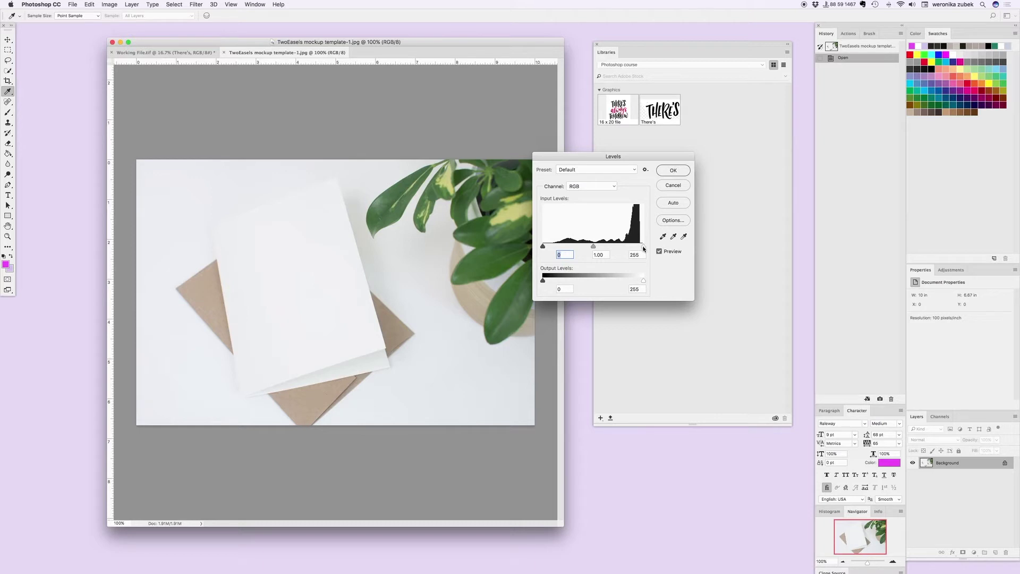
{"action": "left_click_drag", "start_coordinate": [643, 248], "coordinate": [639, 248]}
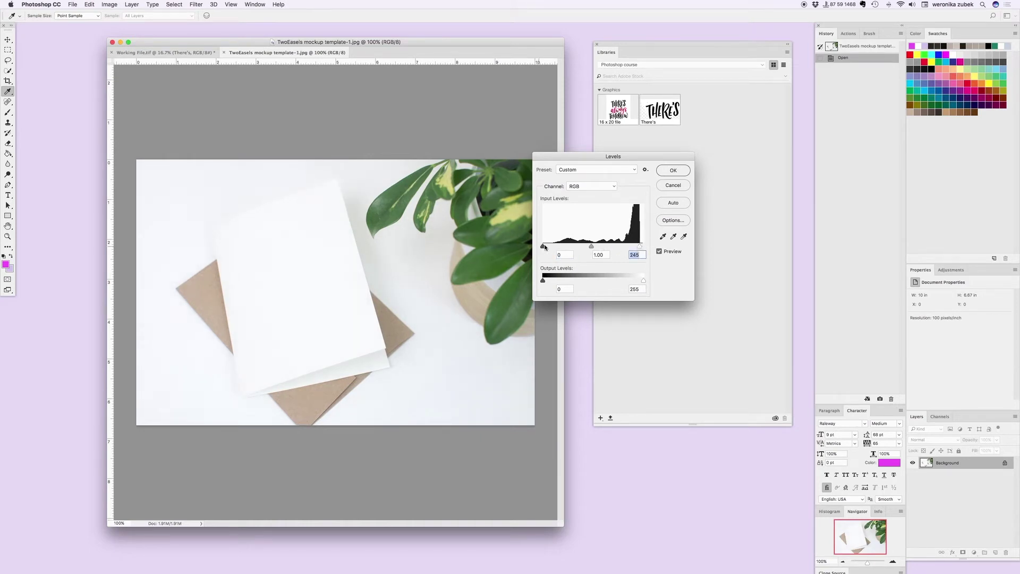
{"action": "mouse_move", "coordinate": [543, 247]}
{"action": "left_mouse_down"}
{"action": "mouse_move", "coordinate": [570, 248]}
{"action": "mouse_move", "coordinate": [553, 251]}
{"action": "left_mouse_up"}
{"action": "left_click", "coordinate": [561, 255]}
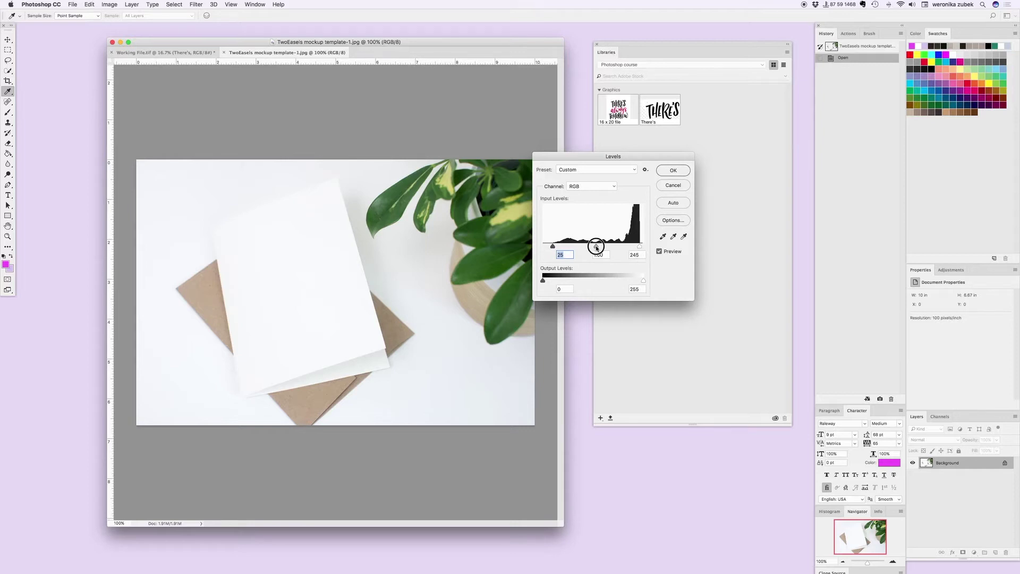
{"action": "left_click_drag", "start_coordinate": [593, 248], "coordinate": [603, 247]}
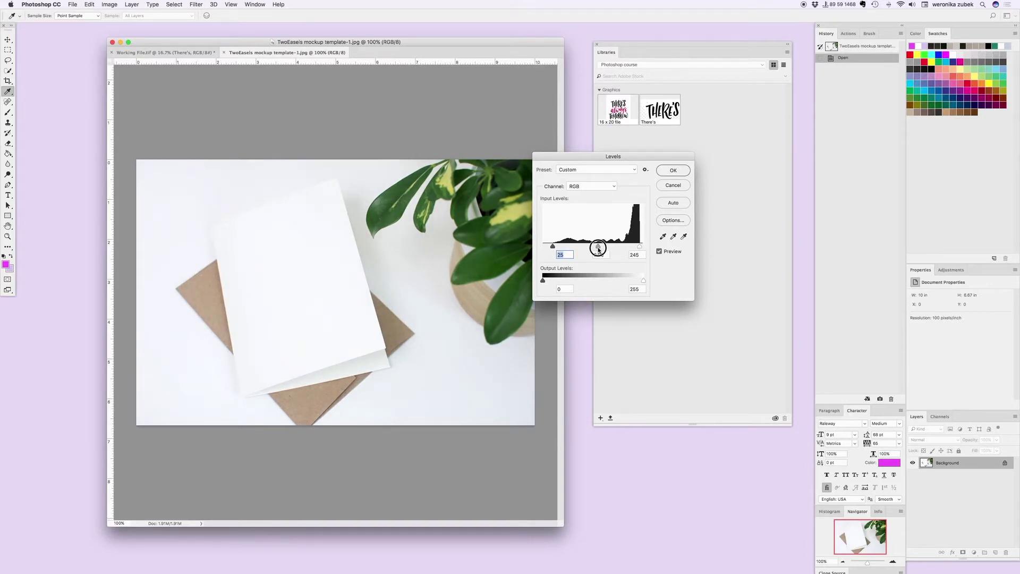
{"action": "left_click", "coordinate": [596, 248]}
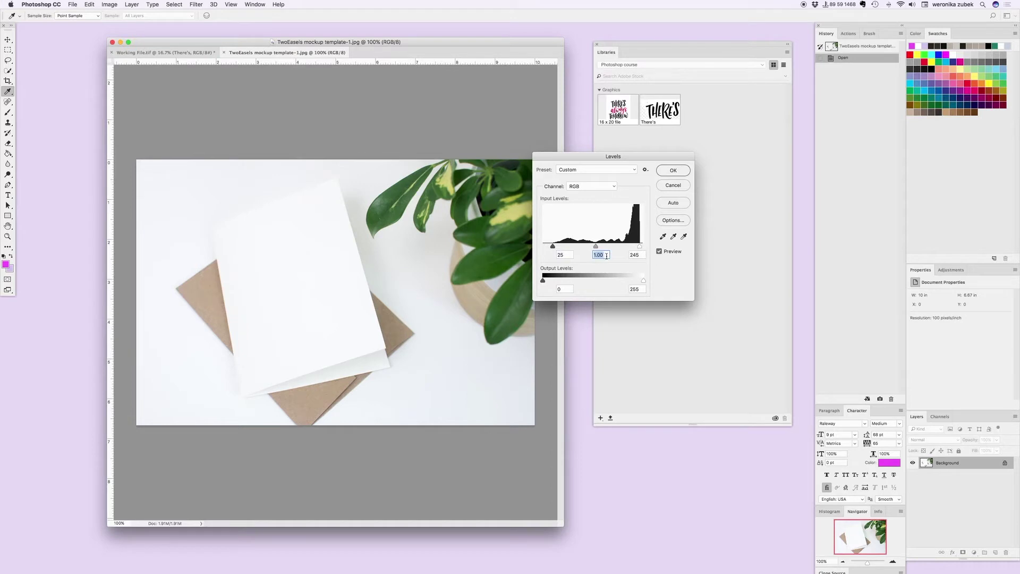
{"action": "left_click", "coordinate": [670, 171]}
Step: Slightly increase the mockup photo's saturation with a Hue/Saturation adjustment
{"action": "key", "text": "ctrl+u"}
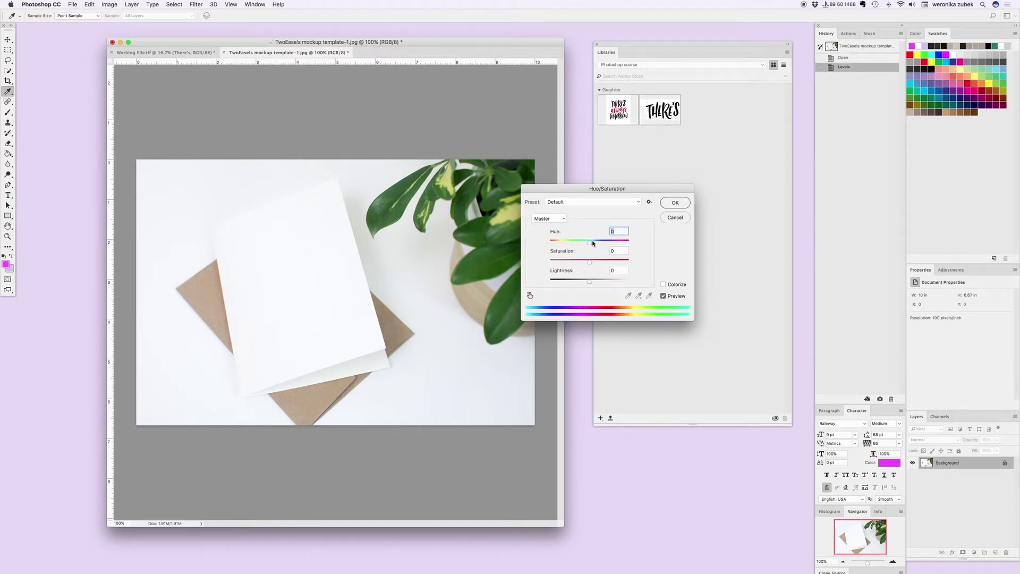
{"action": "left_click_drag", "start_coordinate": [588, 241], "coordinate": [595, 263]}
{"action": "left_click", "coordinate": [674, 202]}
{"action": "key", "text": "v"}
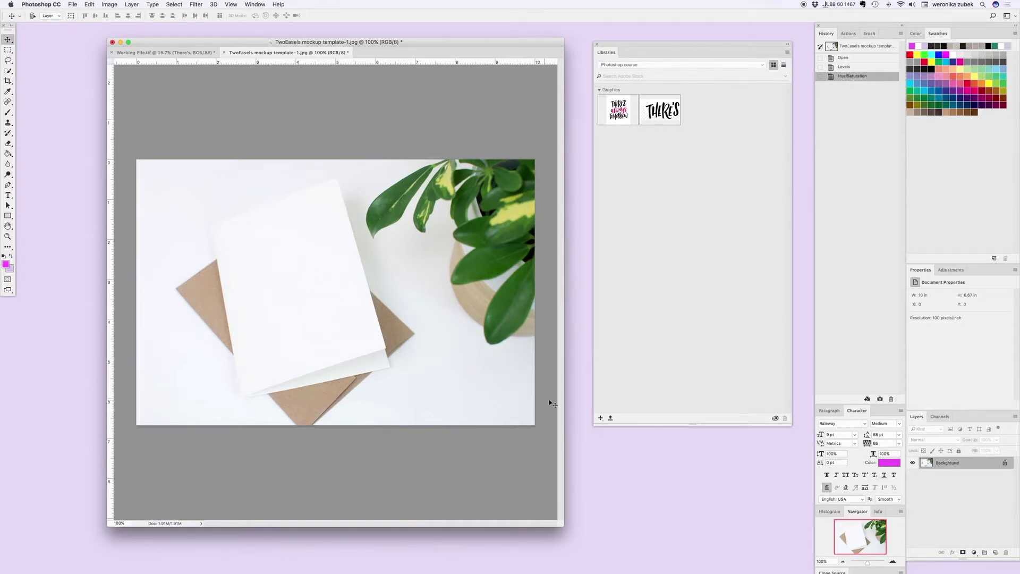
Step: Place the "16 x 20 file" library graphic in the mockup, scaled to about 25%, with its upper-right corner on the card's
{"action": "left_click_drag", "start_coordinate": [375, 41], "coordinate": [393, 32]}
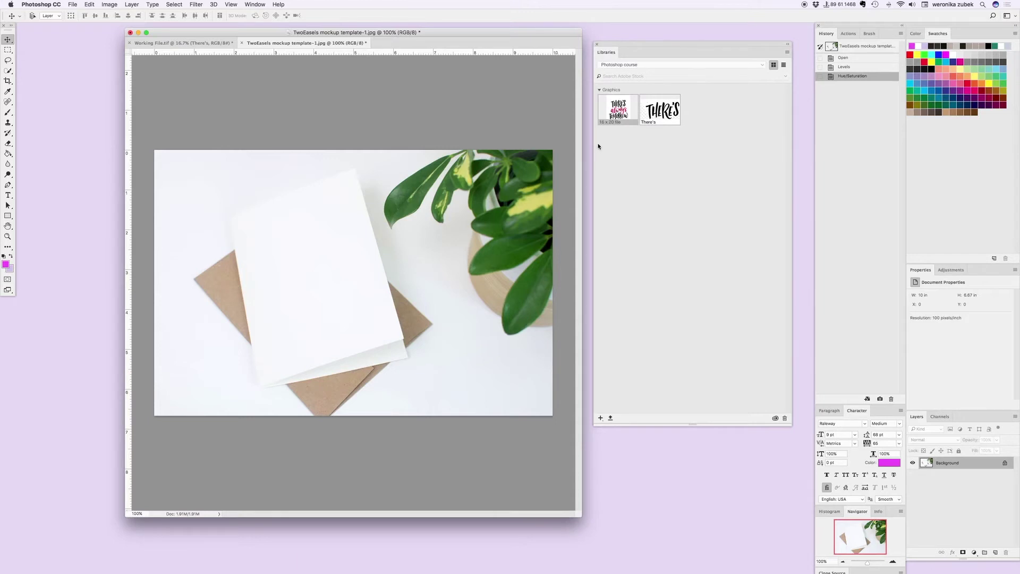
{"action": "left_click", "coordinate": [547, 133]}
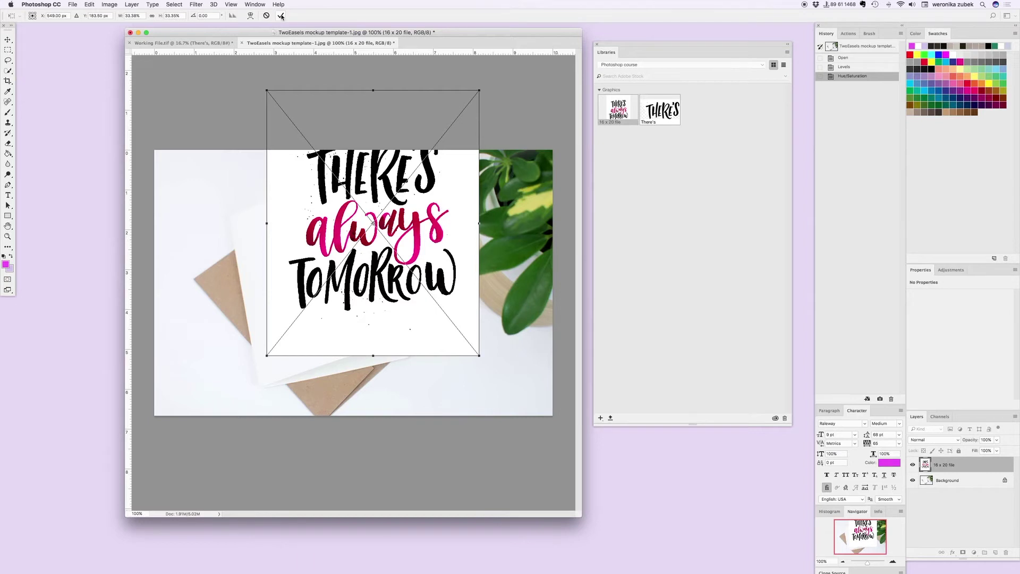
{"action": "left_click_drag", "start_coordinate": [463, 148], "coordinate": [400, 183]}
{"action": "left_click_drag", "start_coordinate": [407, 137], "coordinate": [384, 171]}
{"action": "left_click_drag", "start_coordinate": [374, 182], "coordinate": [364, 189]}
{"action": "left_click_drag", "start_coordinate": [339, 251], "coordinate": [327, 223]}
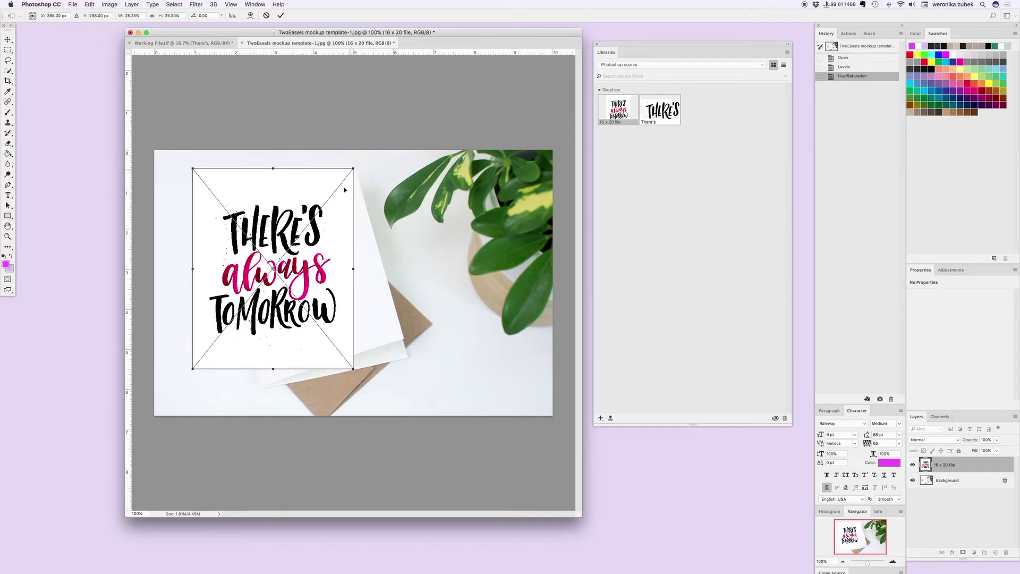
{"action": "left_click_drag", "start_coordinate": [340, 190], "coordinate": [336, 198]}
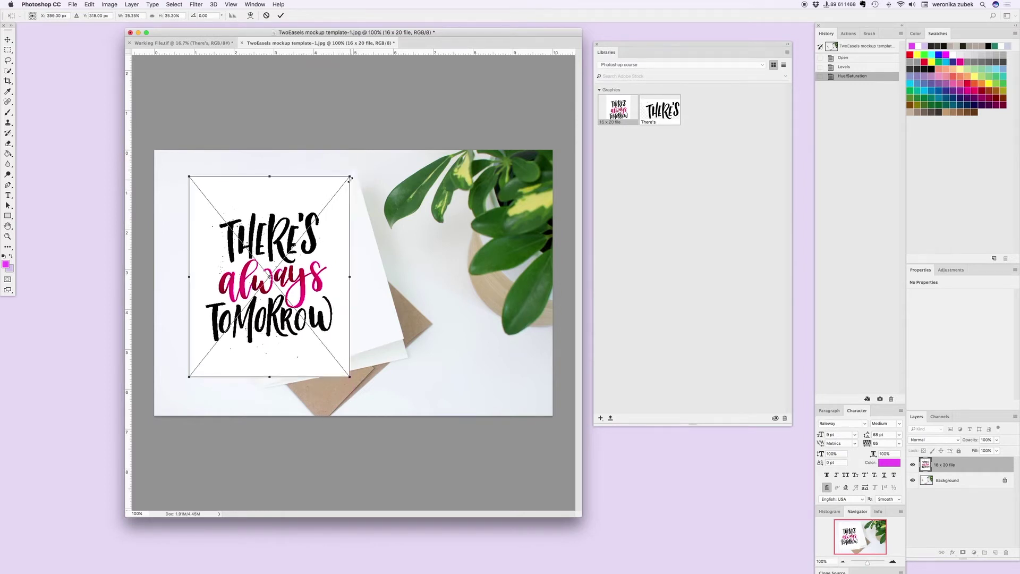
{"action": "left_click_drag", "start_coordinate": [342, 187], "coordinate": [345, 180]}
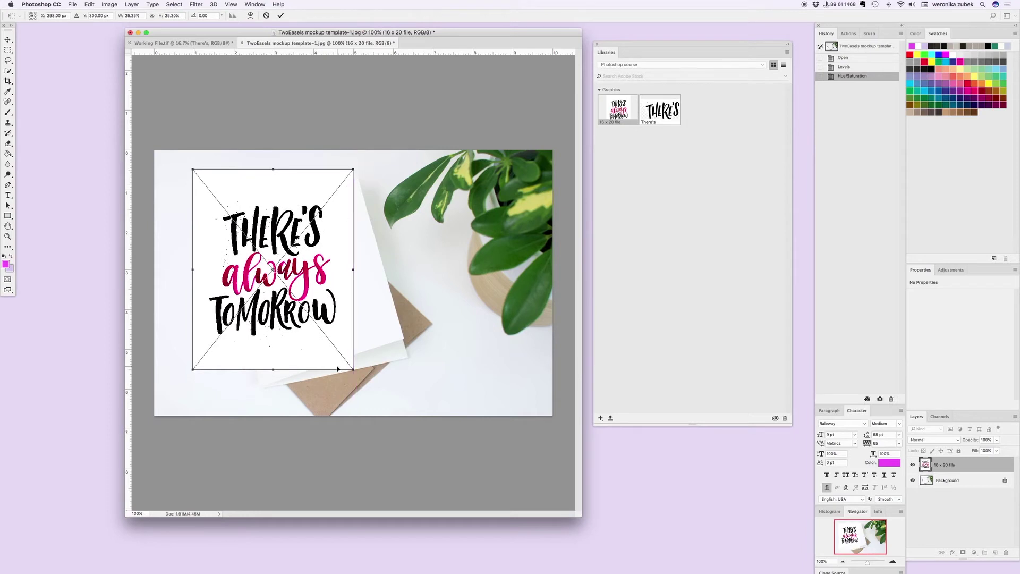
Step: Rotate the placed artwork about -17° around its upper-right corner and nudge it onto the card's corner
{"action": "left_click", "coordinate": [35, 14]}
{"action": "left_click_drag", "start_coordinate": [183, 376], "coordinate": [261, 407]}
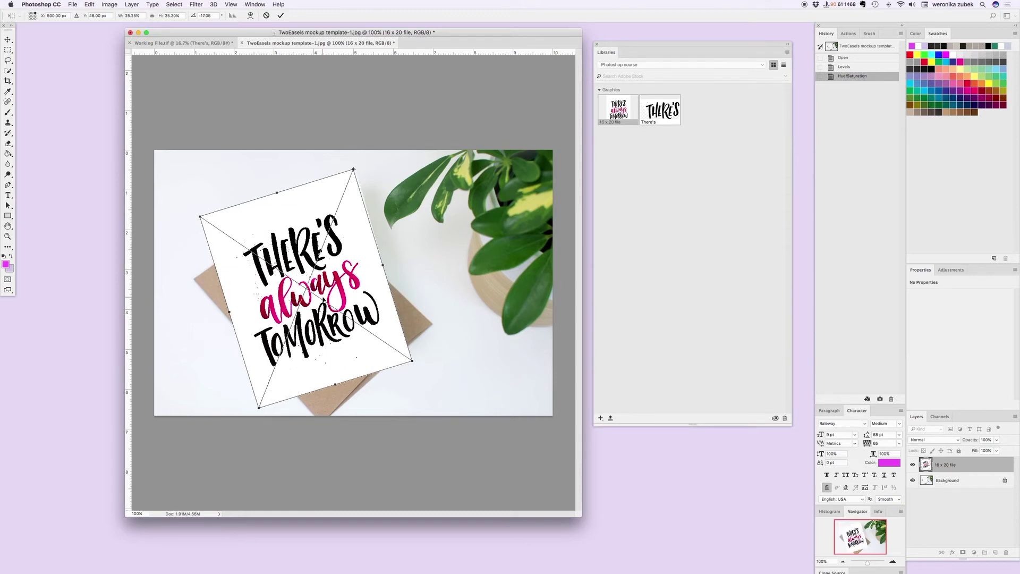
{"action": "left_click_drag", "start_coordinate": [323, 300], "coordinate": [325, 300]}
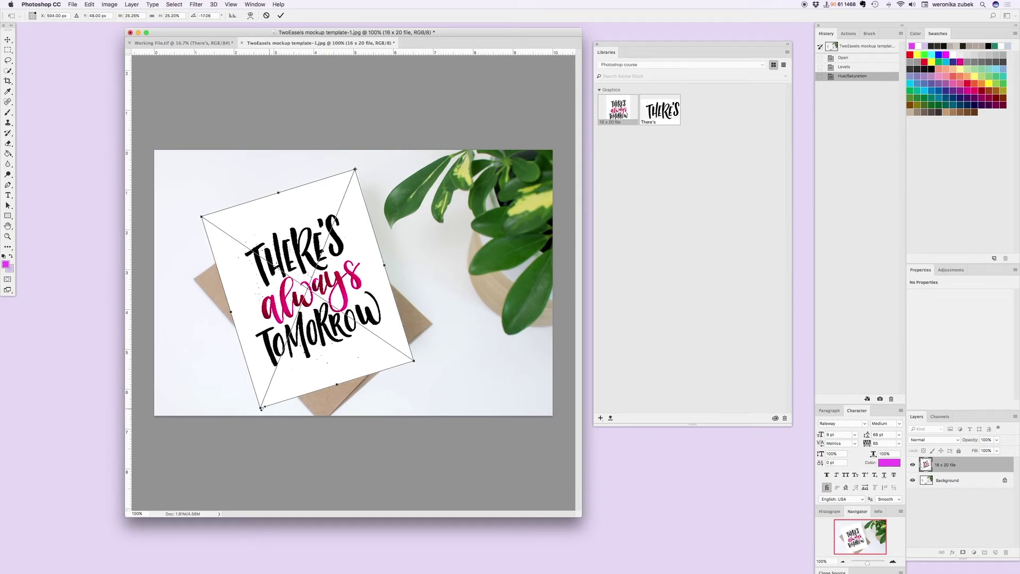
Step: Scale the artwork to about 22.2%, adjust its rotation to about -16° to fit the card, and commit the placement
{"action": "left_click_drag", "start_coordinate": [260, 409], "coordinate": [274, 373]}
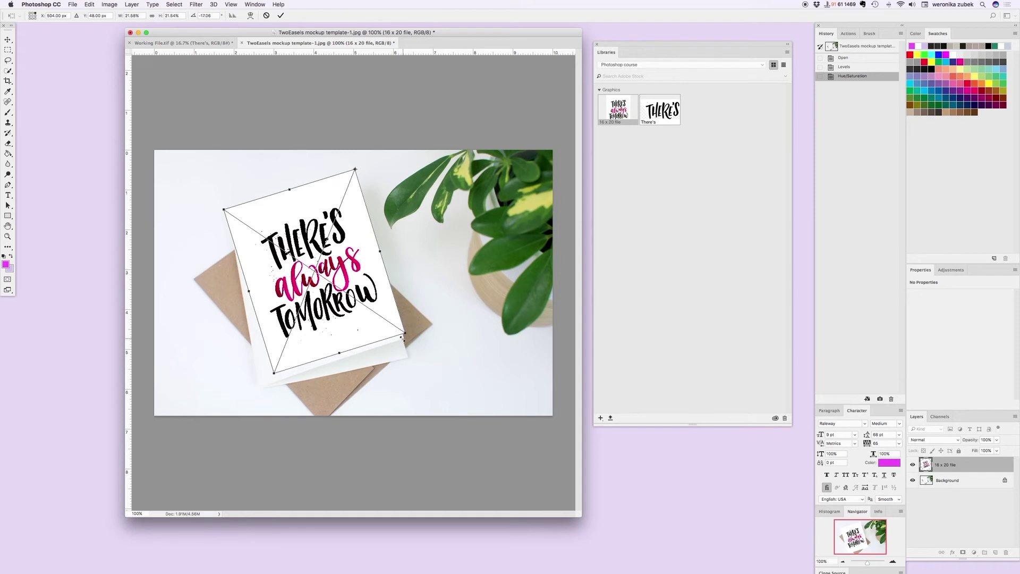
{"action": "left_click_drag", "start_coordinate": [273, 373], "coordinate": [272, 379]}
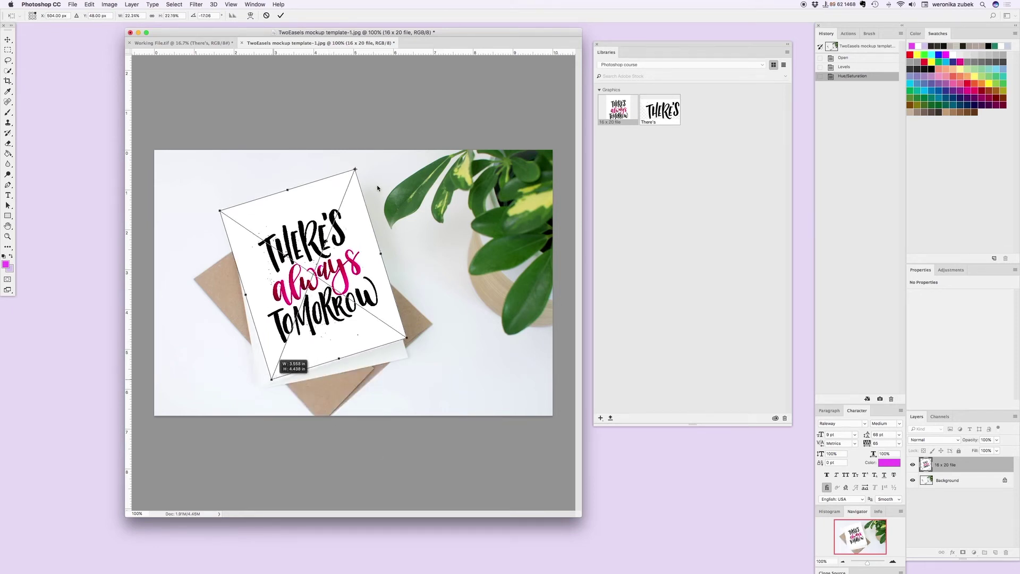
{"action": "left_click_drag", "start_coordinate": [437, 355], "coordinate": [434, 359]}
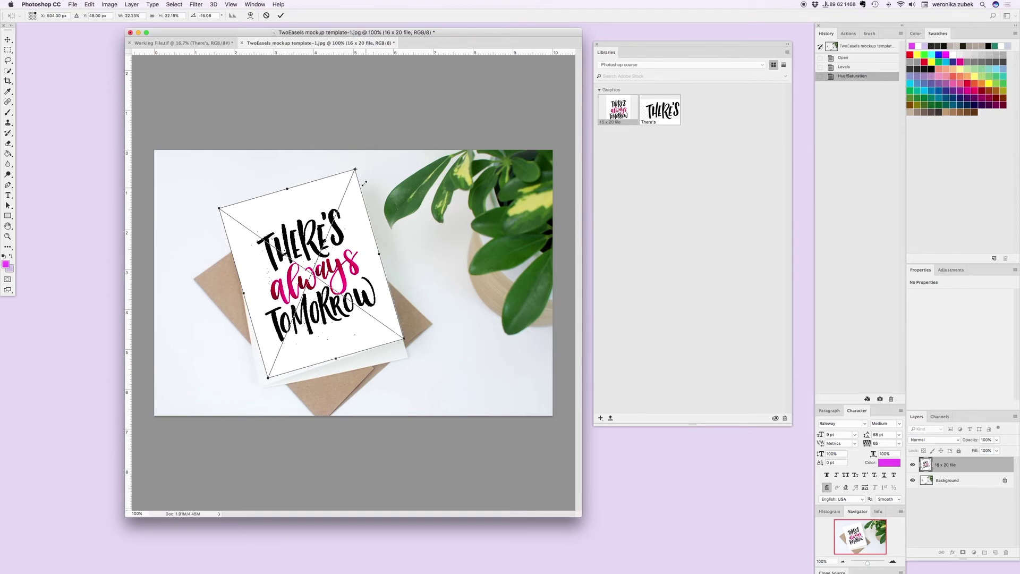
{"action": "key", "text": "super+plus"}
{"action": "left_click_drag", "start_coordinate": [548, 27], "coordinate": [429, 36]}
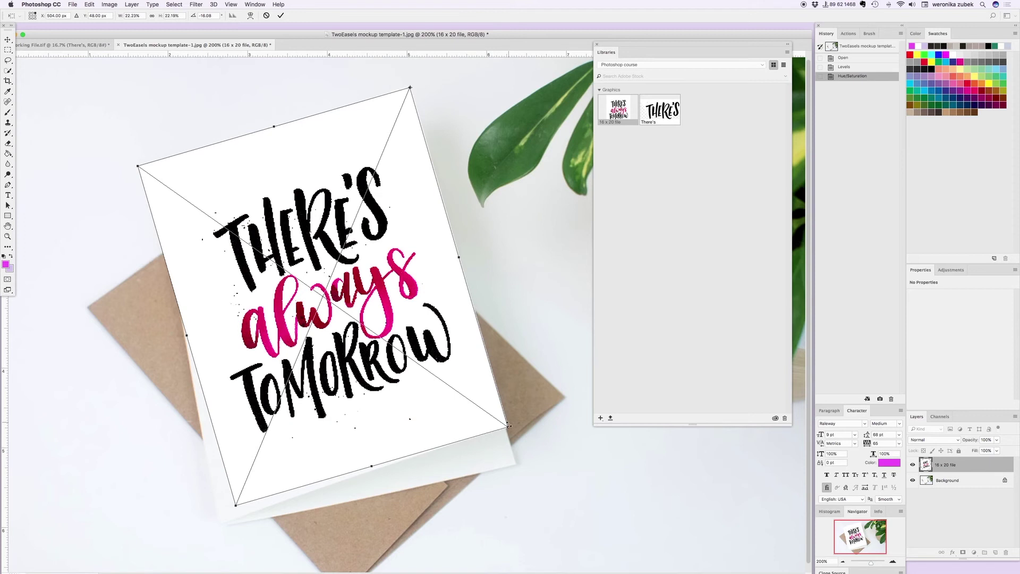
{"action": "left_click", "coordinate": [281, 17]}
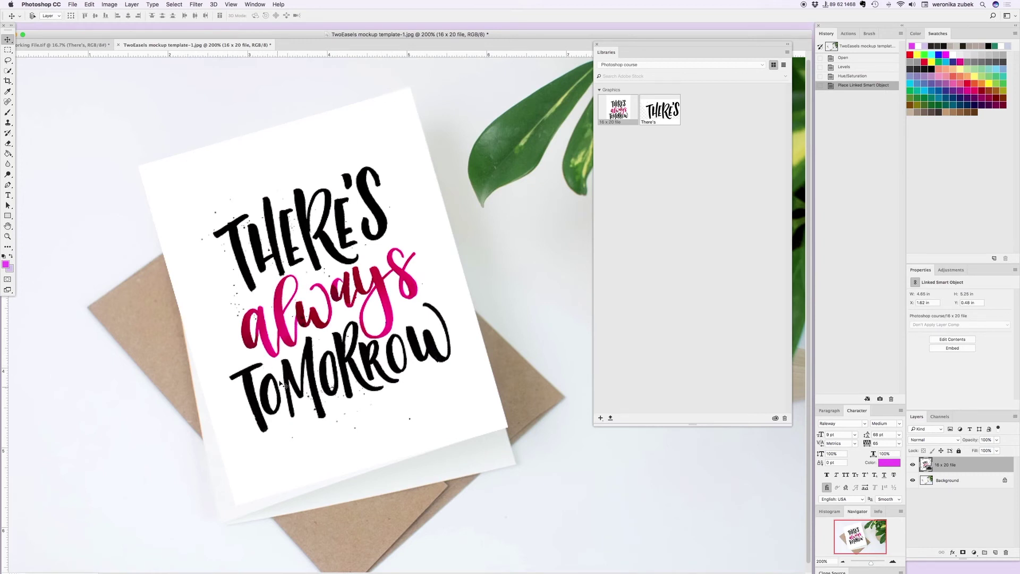
Step: Skew the placed artwork by adjusting its two left corners and upper-right corner to match the card's perspective, and commit the transform
{"action": "left_click", "coordinate": [90, 5]}
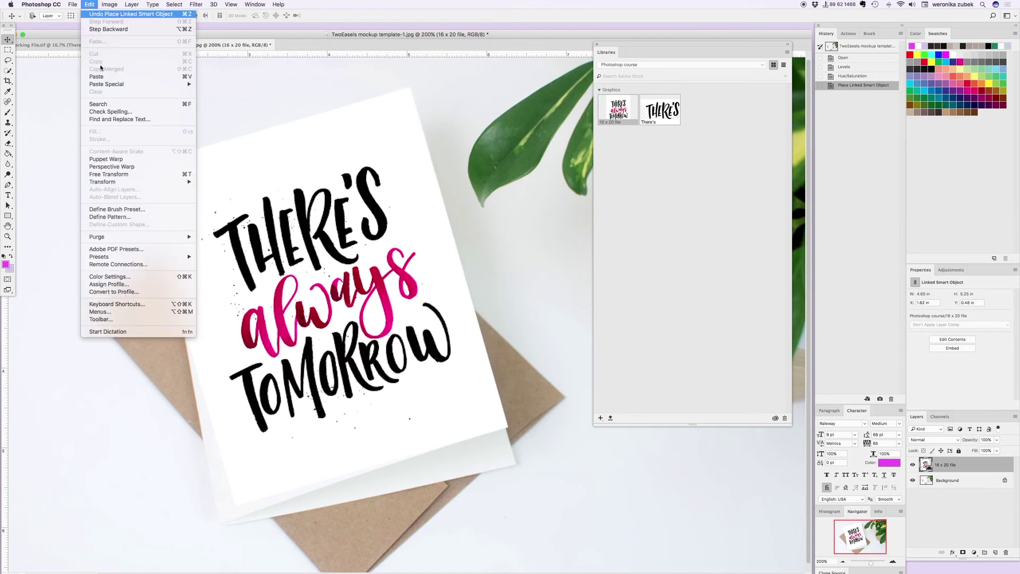
{"action": "mouse_move", "coordinate": [106, 184]}
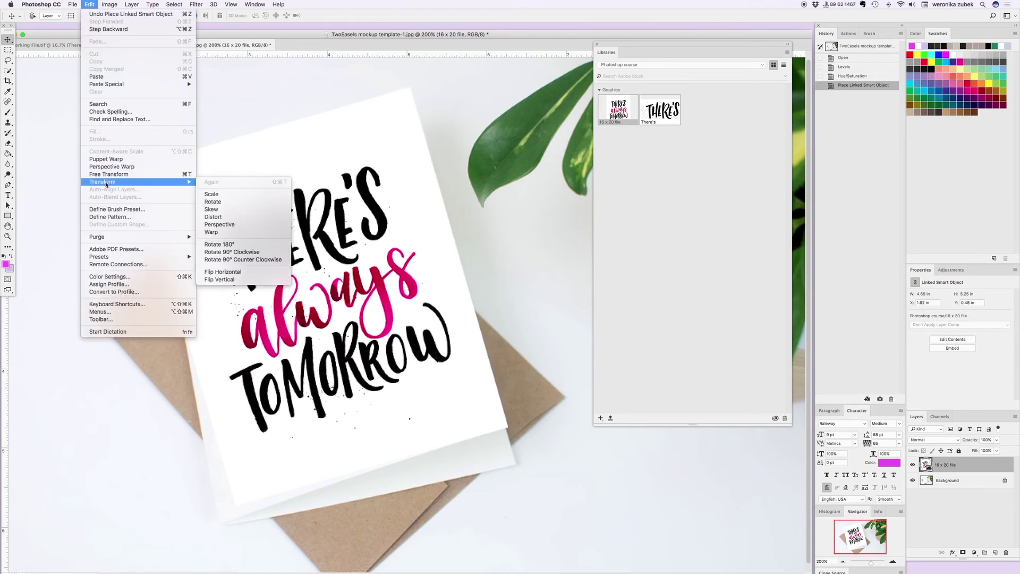
{"action": "left_click", "coordinate": [216, 210]}
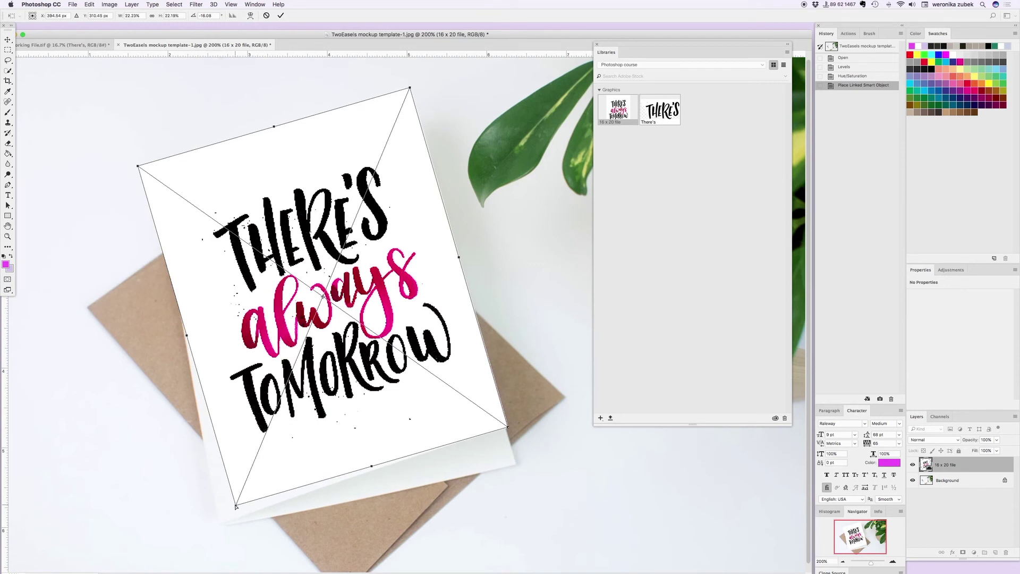
{"action": "left_click_drag", "start_coordinate": [236, 505], "coordinate": [222, 523]}
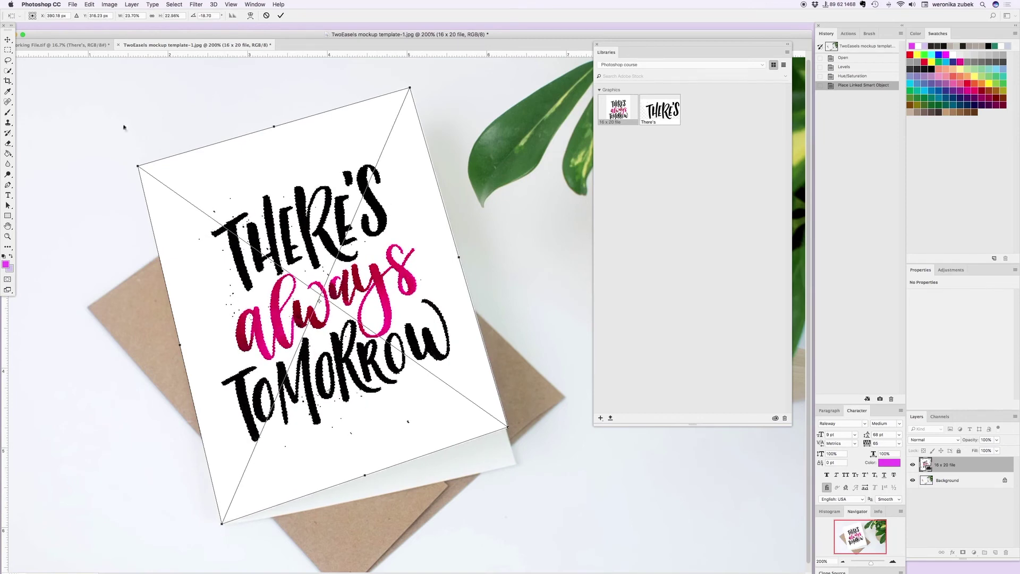
{"action": "left_click_drag", "start_coordinate": [138, 166], "coordinate": [160, 187]}
{"action": "left_click_drag", "start_coordinate": [221, 522], "coordinate": [219, 524]}
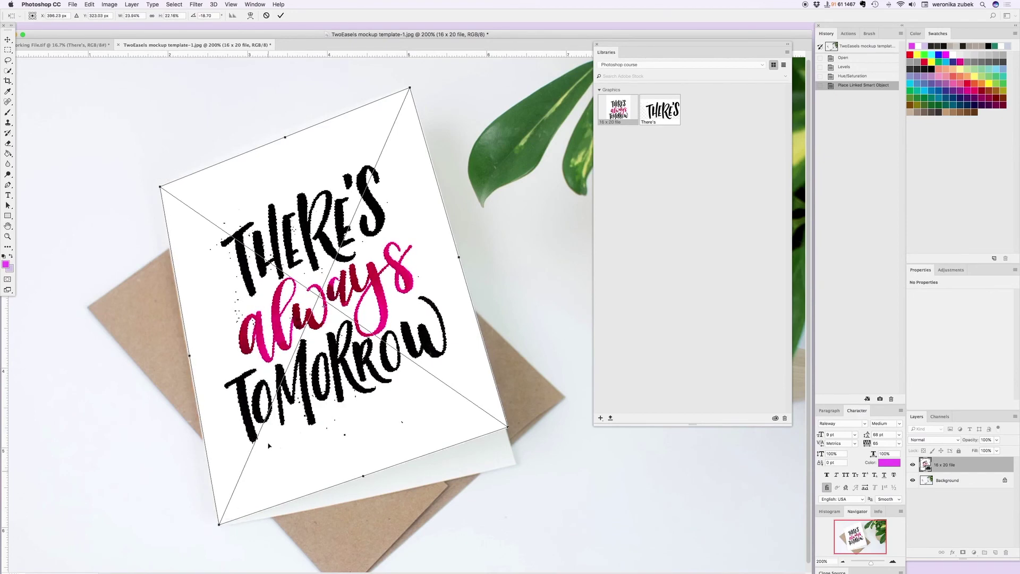
{"action": "left_click_drag", "start_coordinate": [161, 188], "coordinate": [160, 182]}
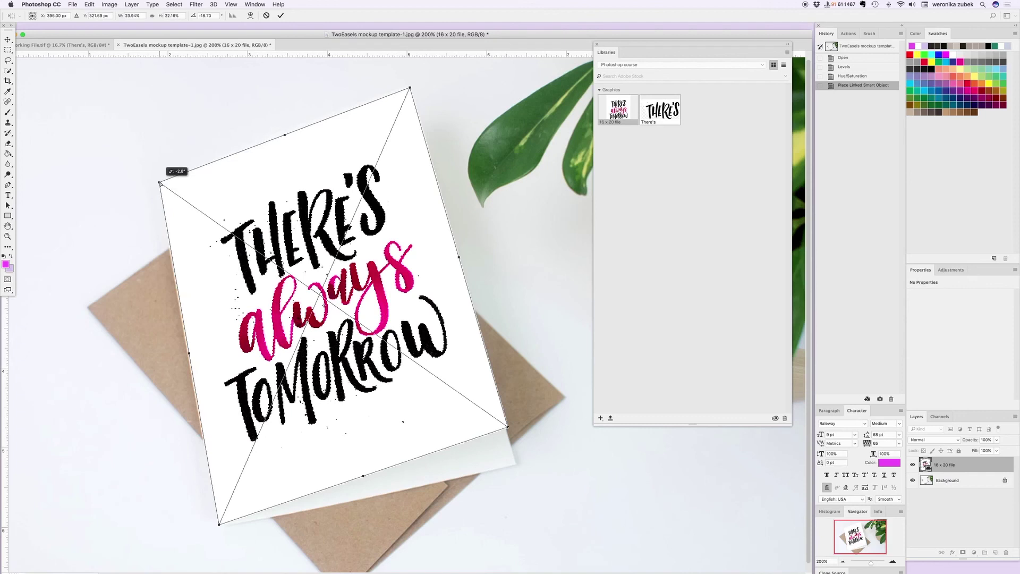
{"action": "left_click_drag", "start_coordinate": [410, 88], "coordinate": [408, 86]}
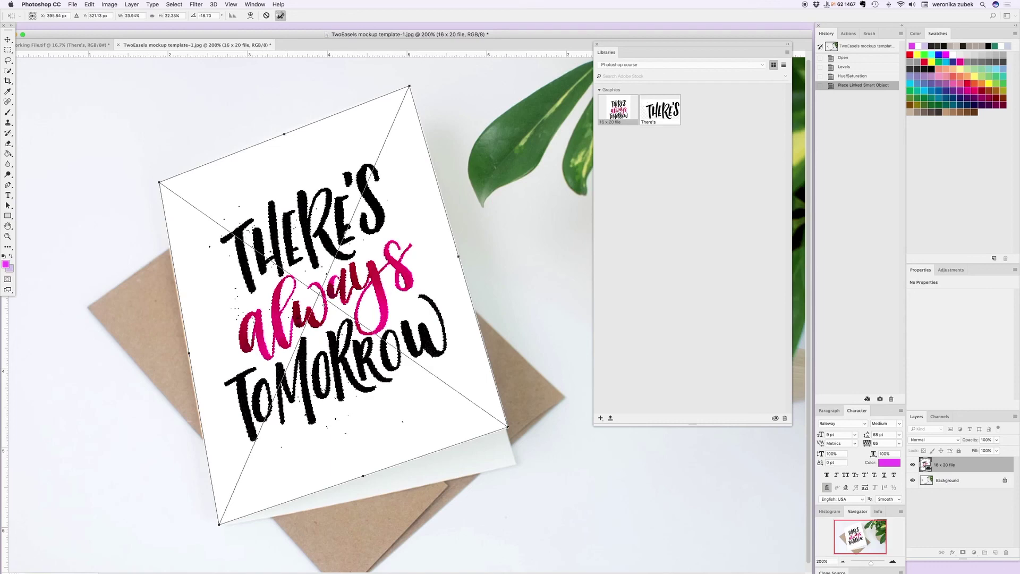
{"action": "left_click", "coordinate": [280, 16]}
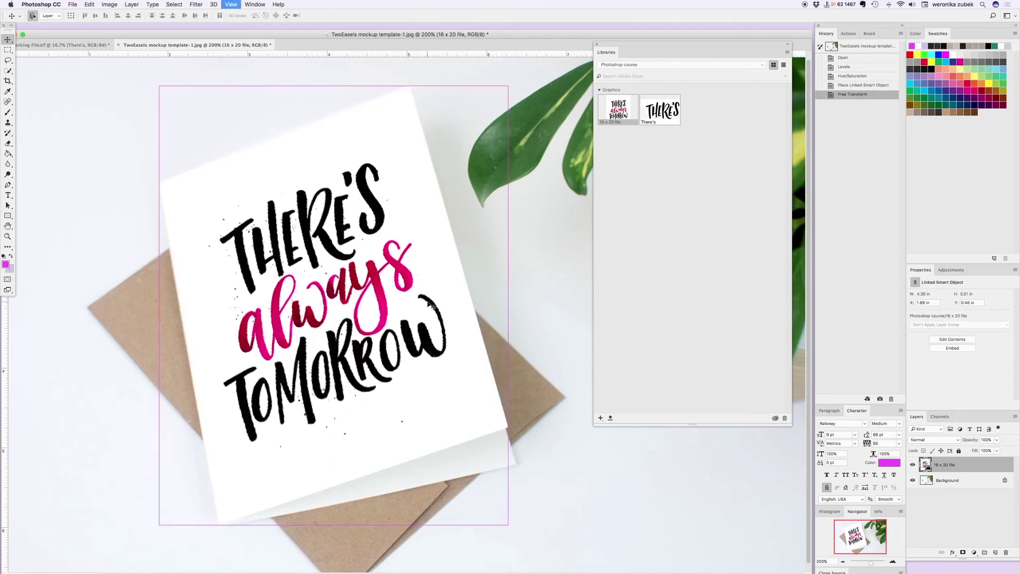
Step: Set the "16 x 20 file" layer's blending mode to Multiply and select the Background layer
{"action": "key", "text": "super+minus"}
{"action": "left_click_drag", "start_coordinate": [292, 34], "coordinate": [370, 88]}
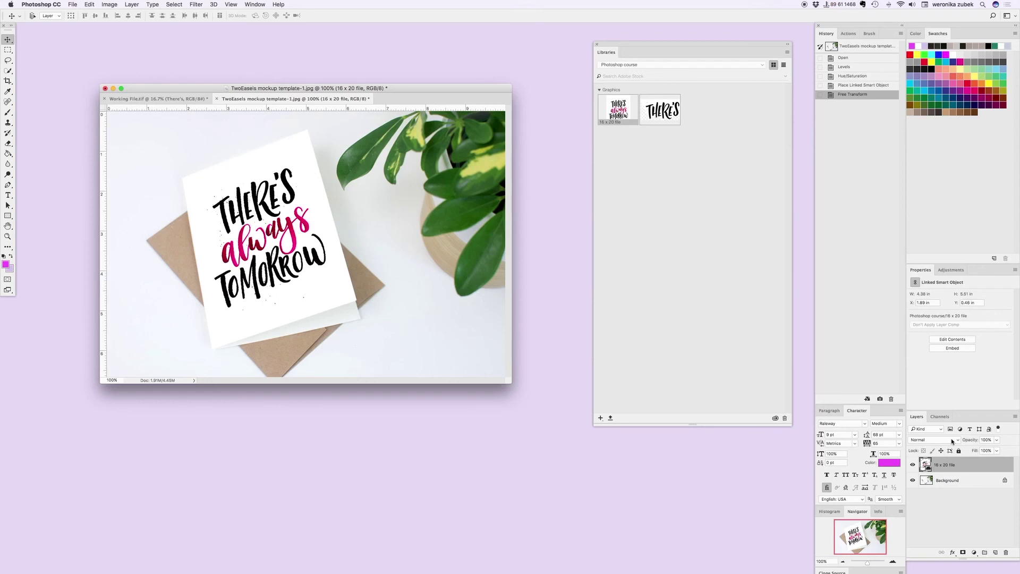
{"action": "left_click", "coordinate": [954, 442]}
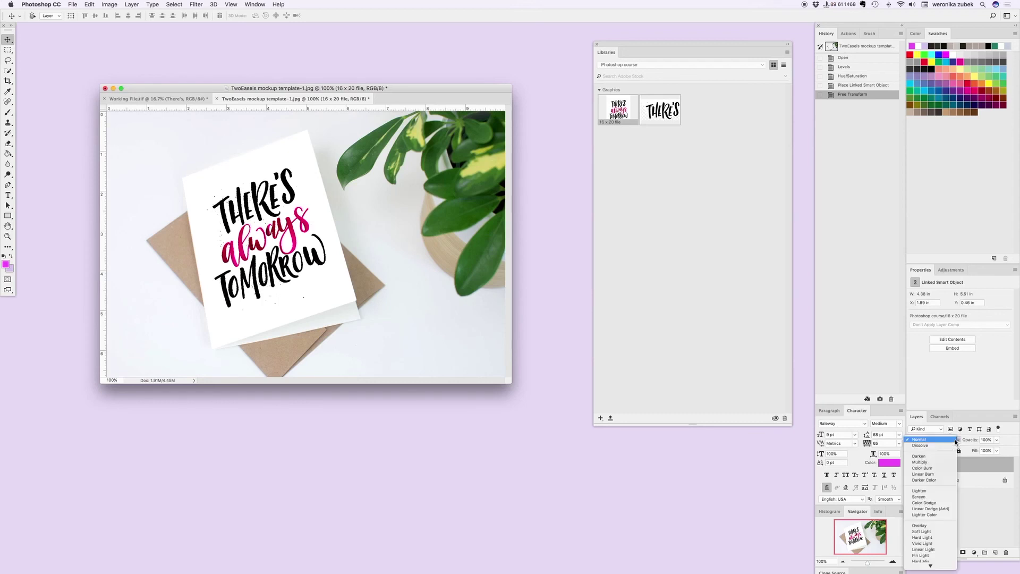
{"action": "left_click", "coordinate": [922, 462]}
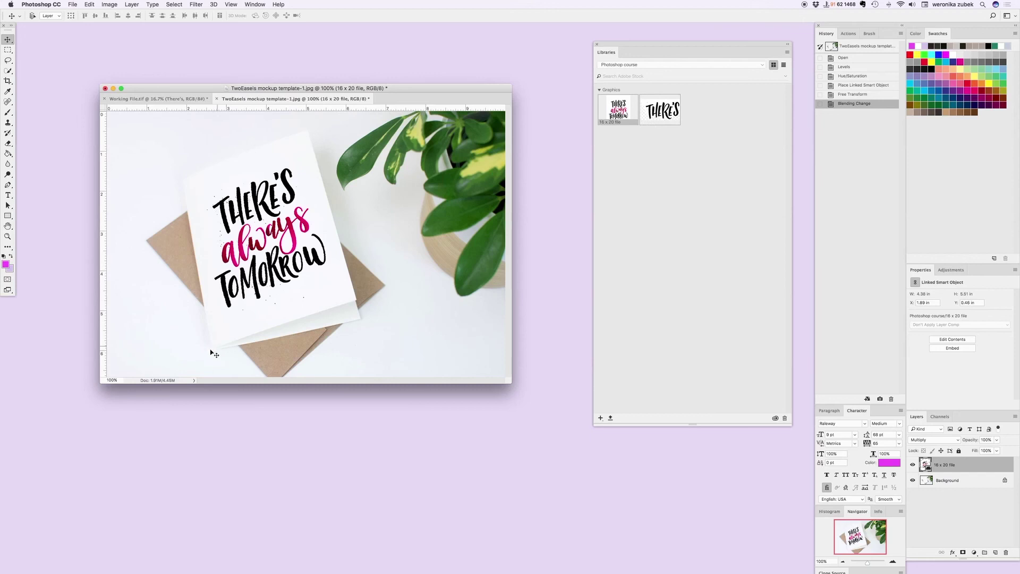
{"action": "left_click_drag", "start_coordinate": [352, 85], "coordinate": [386, 96]}
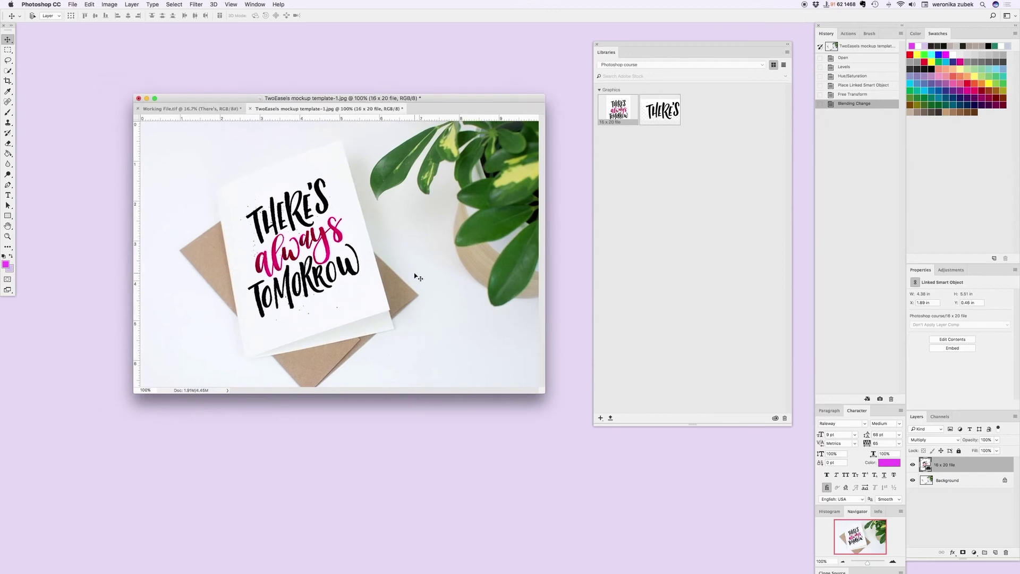
{"action": "left_click", "coordinate": [349, 302]}
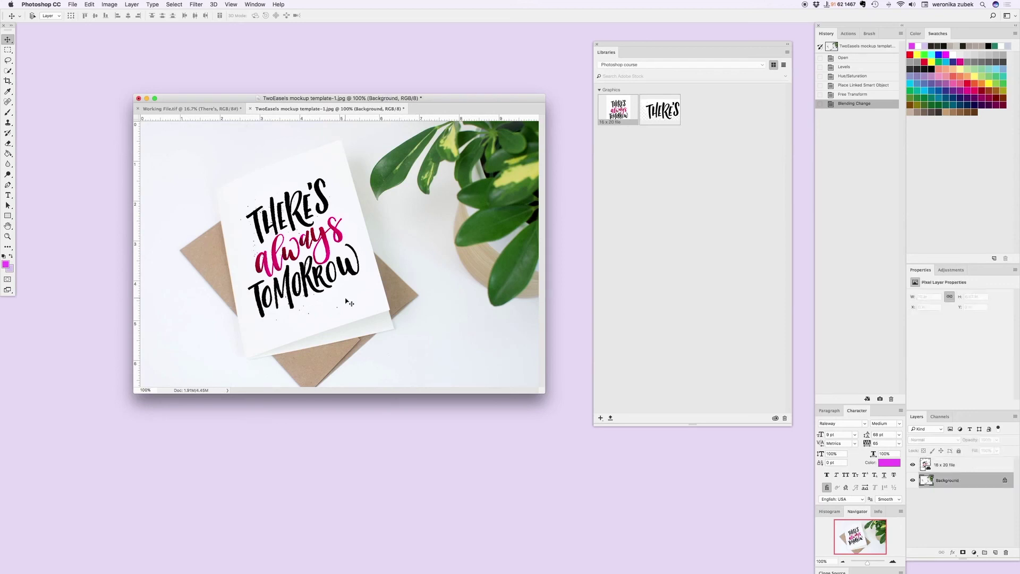